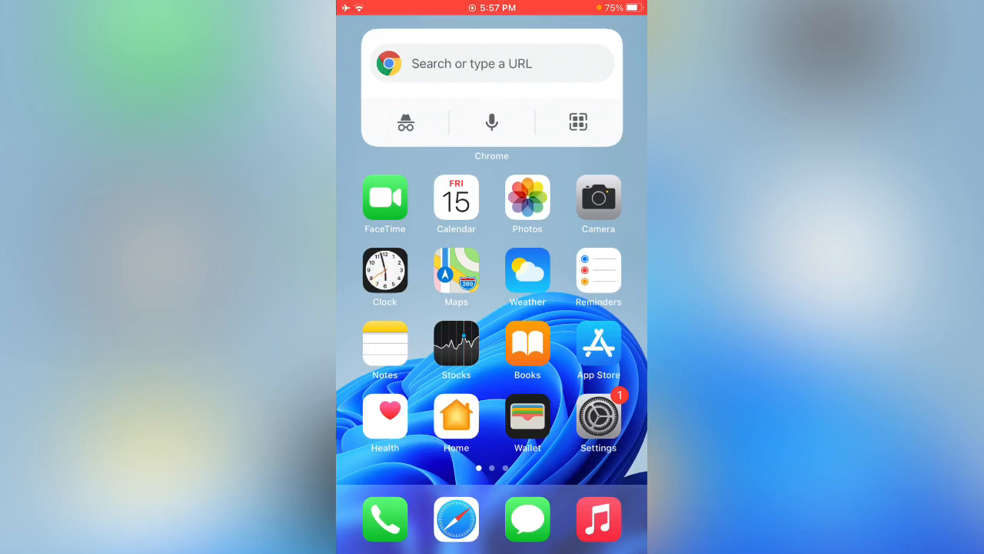
# Launch Safari and begin a web search for 'water eject'
pyautogui.click(457, 519)
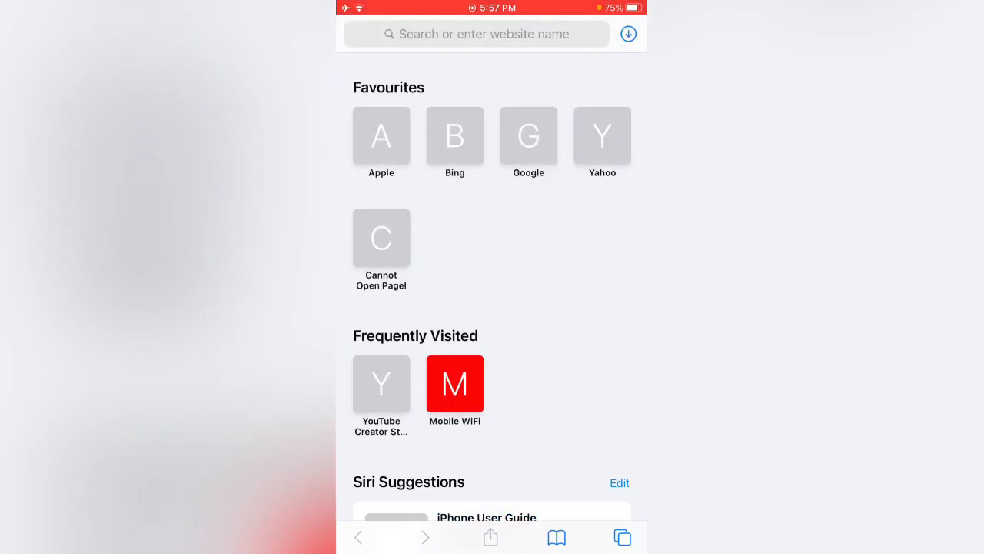
pyautogui.click(475, 34)
pyautogui.write('wal')
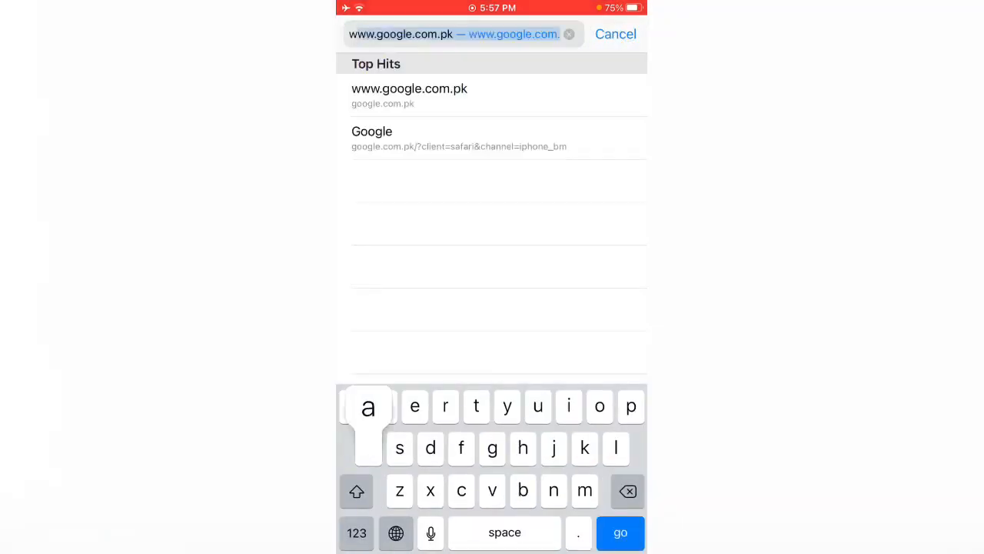
pyautogui.write('ereject')
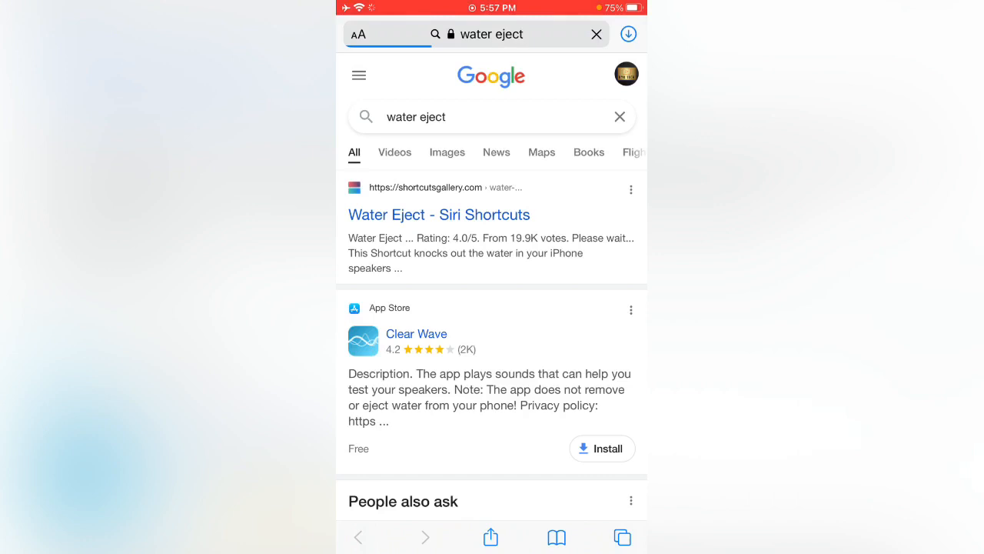
# Get the Water Eject shortcut from its ShortcutsGallery page into Shortcuts
pyautogui.click(439, 215)
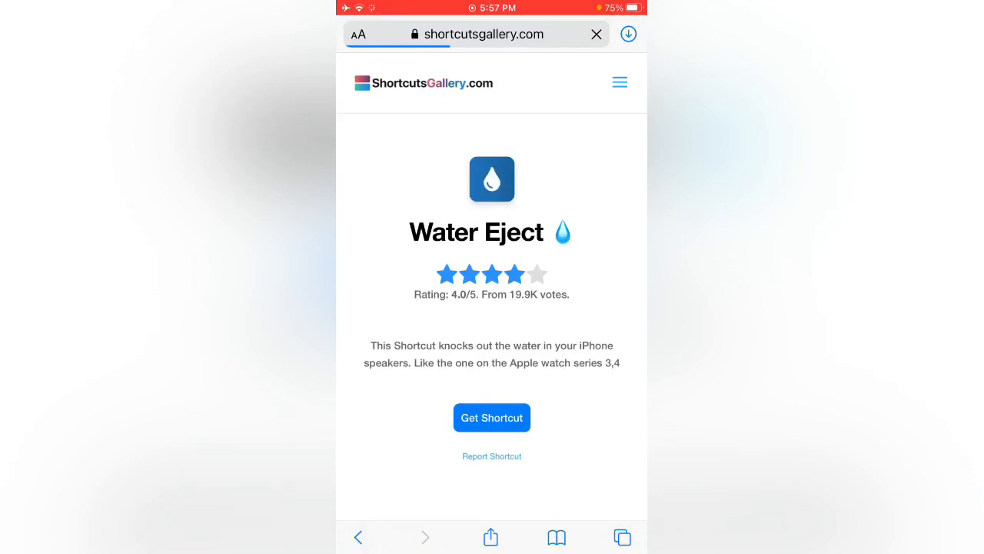
pyautogui.click(492, 417)
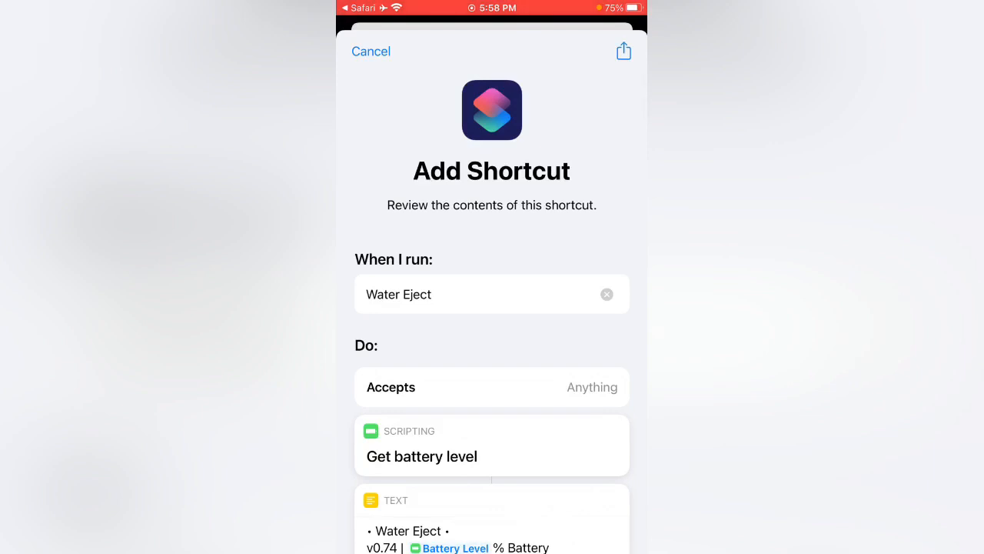
pyautogui.scroll(-2, 492, 308)
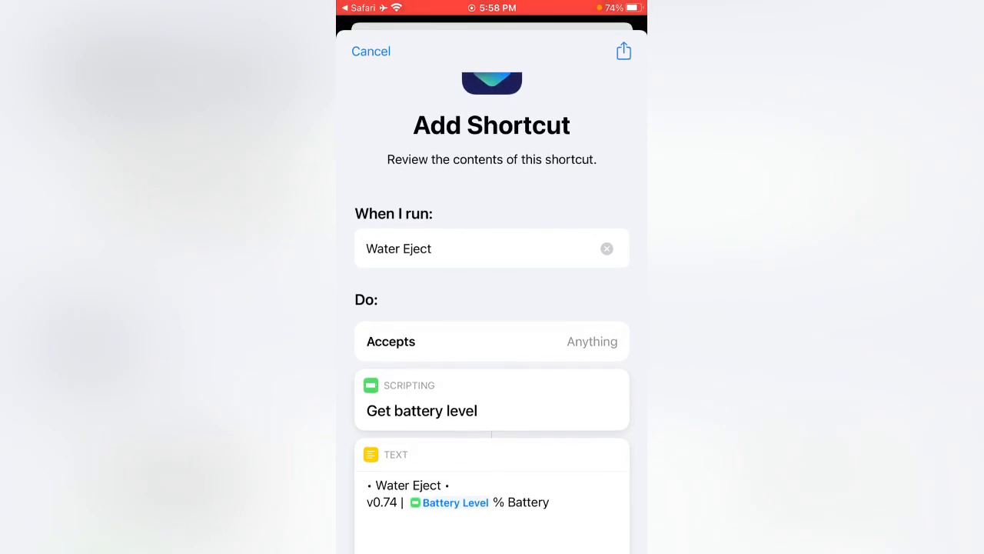
# Dismiss the share sheet and add Water Eject as an untrusted shortcut
pyautogui.click(624, 51)
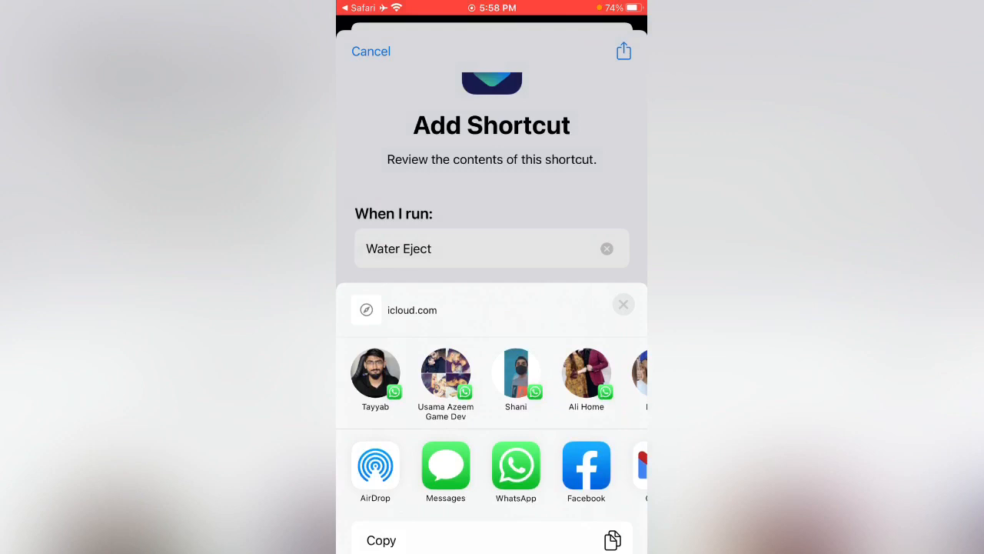
pyautogui.click(624, 305)
pyautogui.scroll(-5, 492, 346)
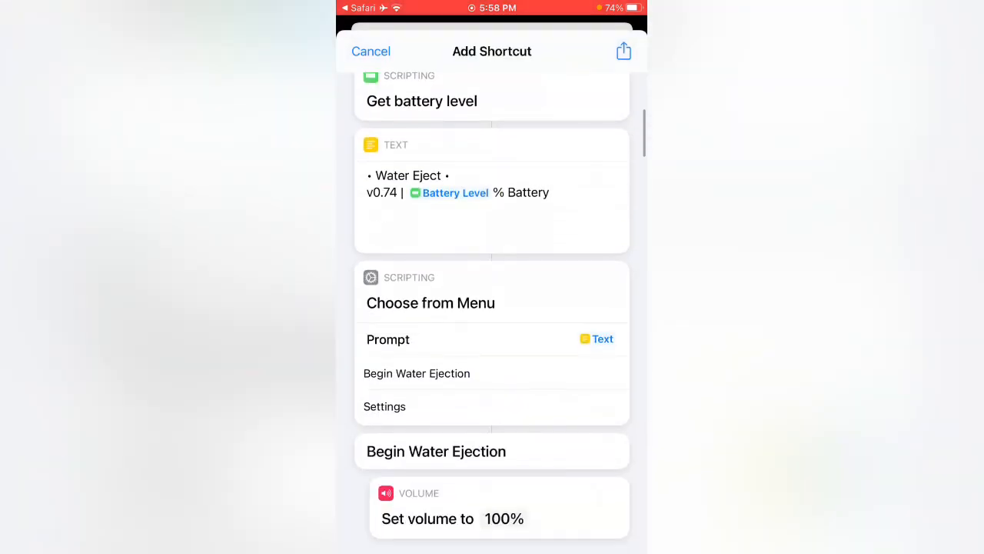
pyautogui.scroll(-5, 492, 308)
pyautogui.scroll(2, 492, 307)
pyautogui.scroll(-6, 492, 308)
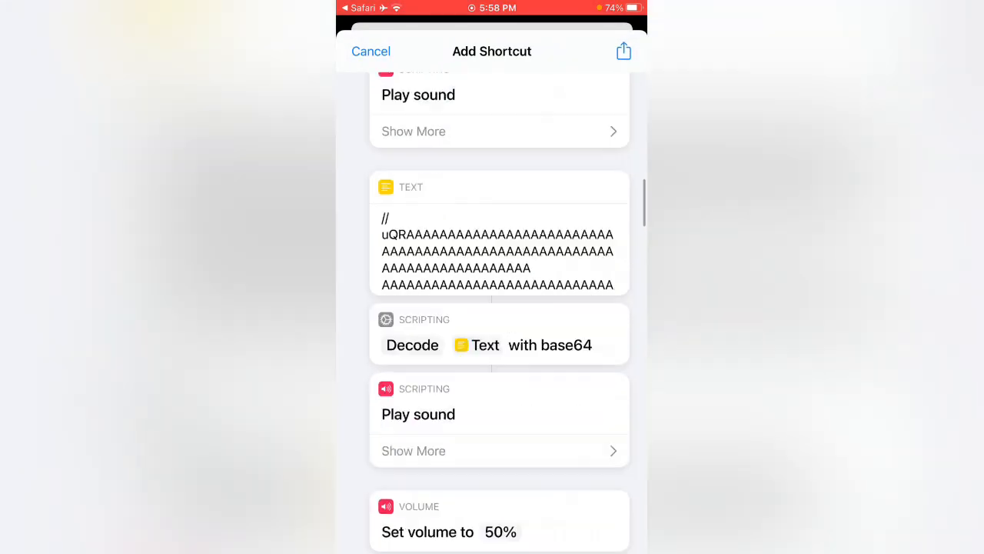
pyautogui.scroll(-5, 492, 307)
pyautogui.scroll(-3, 492, 307)
pyautogui.scroll(-8, 492, 308)
pyautogui.scroll(-5, 492, 307)
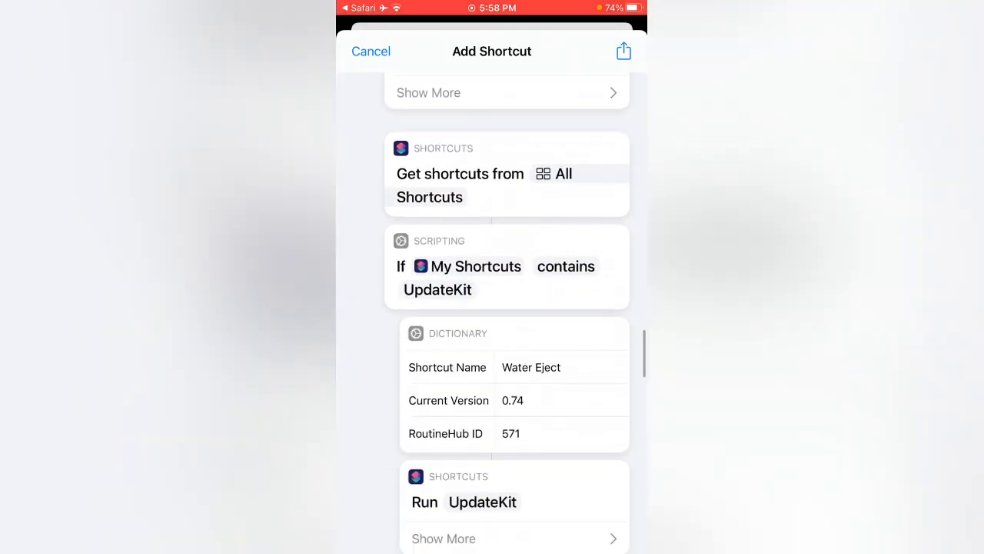
pyautogui.scroll(-6, 492, 307)
pyautogui.scroll(-6, 492, 307)
pyautogui.scroll(-6, 492, 308)
pyautogui.scroll(-4, 492, 308)
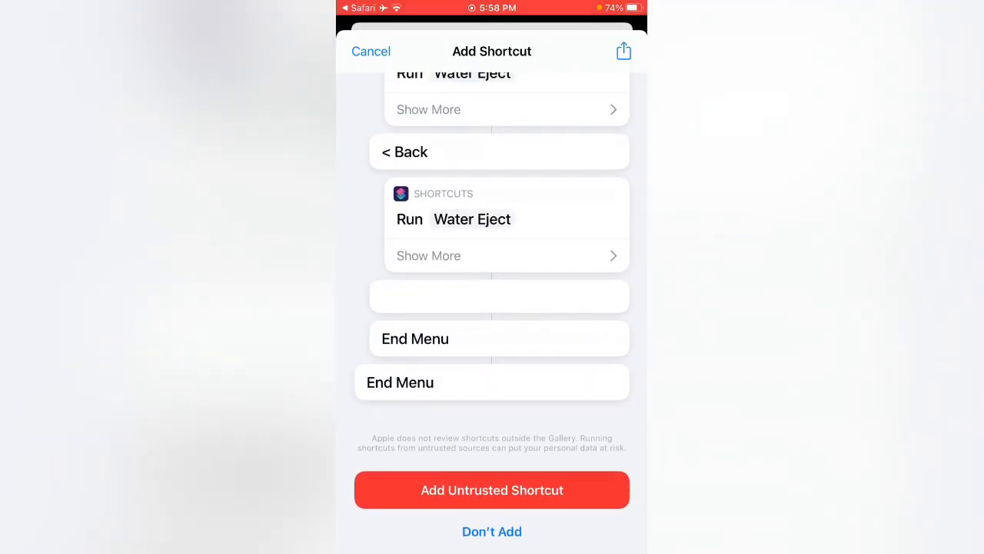
pyautogui.click(492, 490)
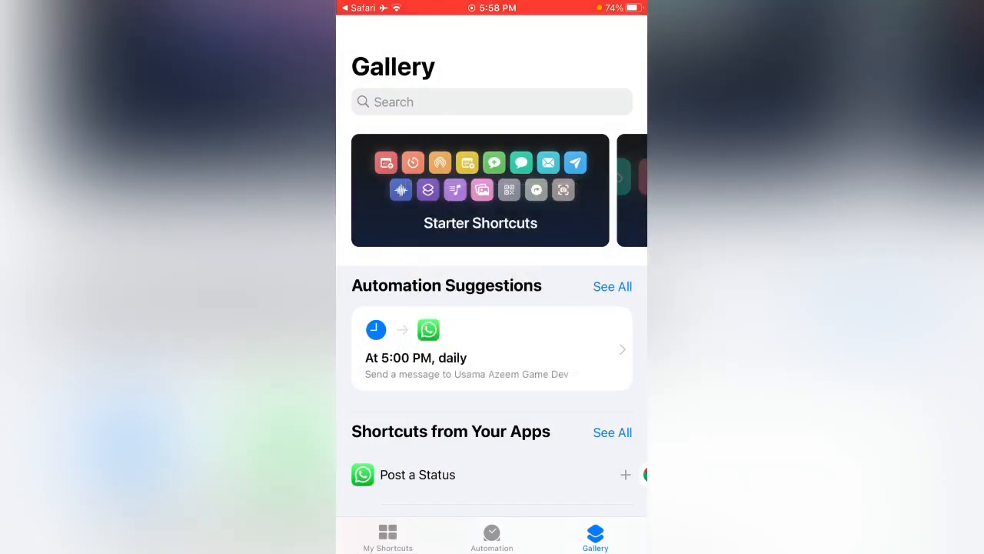
# Locate Water Eject in My Shortcuts and bring up its details
pyautogui.click(388, 537)
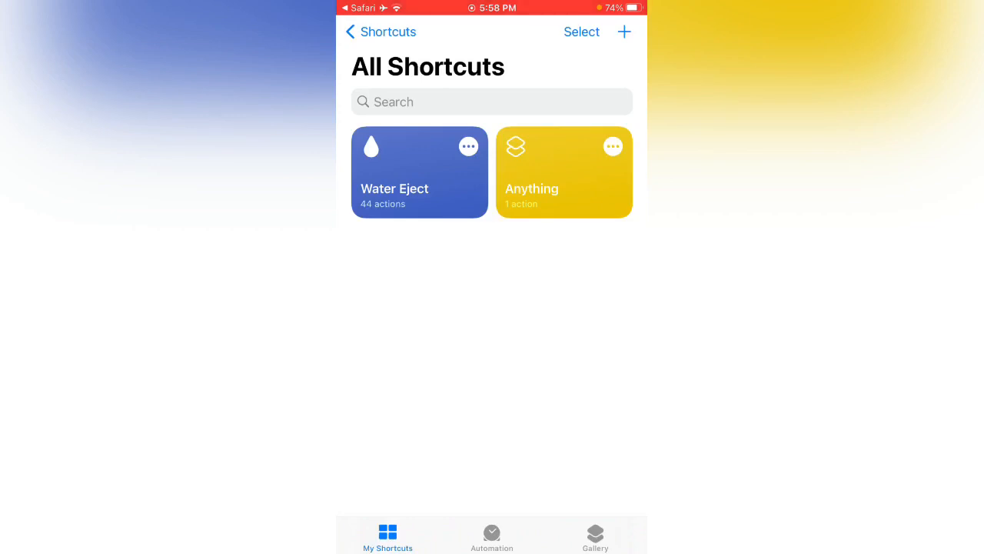
pyautogui.click(469, 146)
pyautogui.click(619, 66)
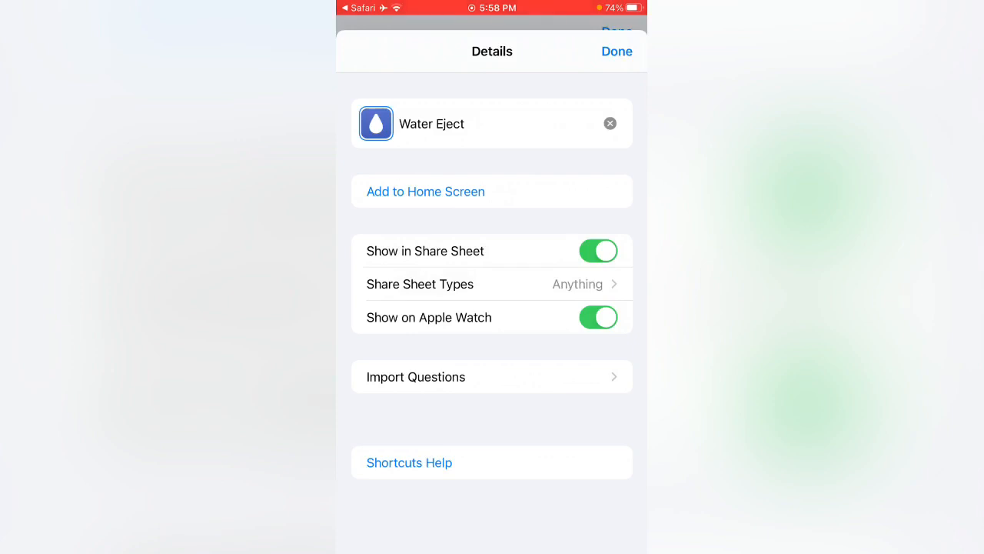
# Add Water Eject to the Home Screen and return to the Home Screen
pyautogui.click(425, 192)
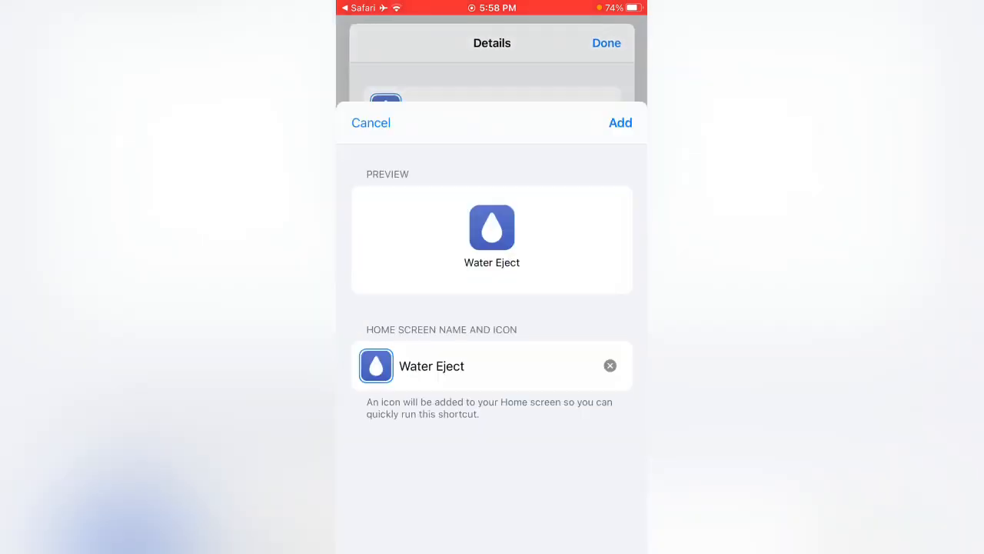
pyautogui.click(621, 50)
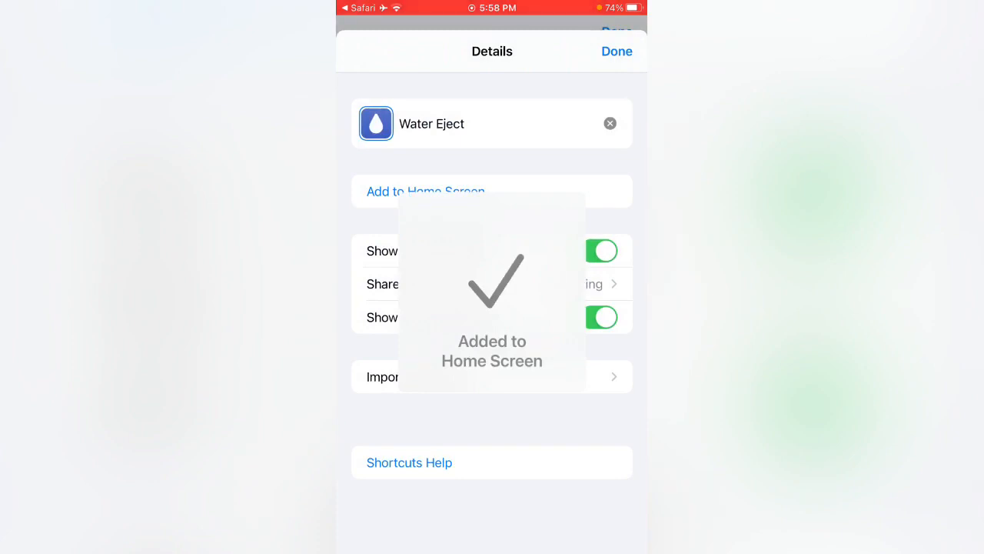
pyautogui.click(617, 50)
pyautogui.press('super')
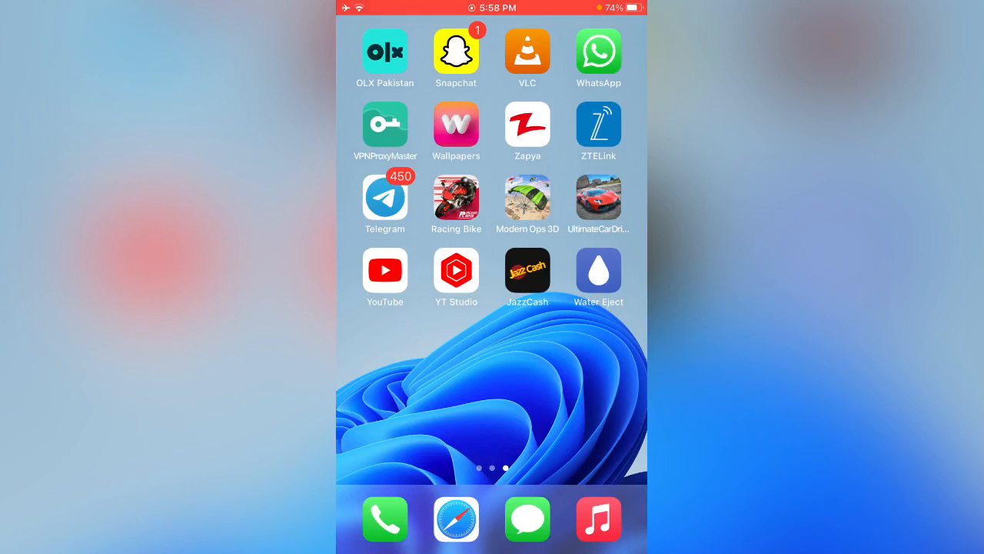
pyautogui.click(598, 271)
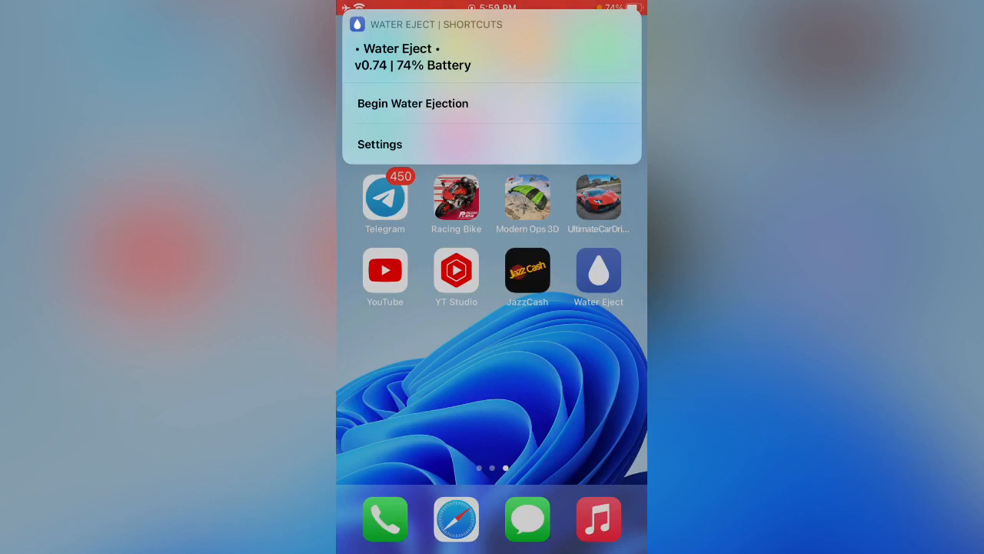
pyautogui.click(492, 384)
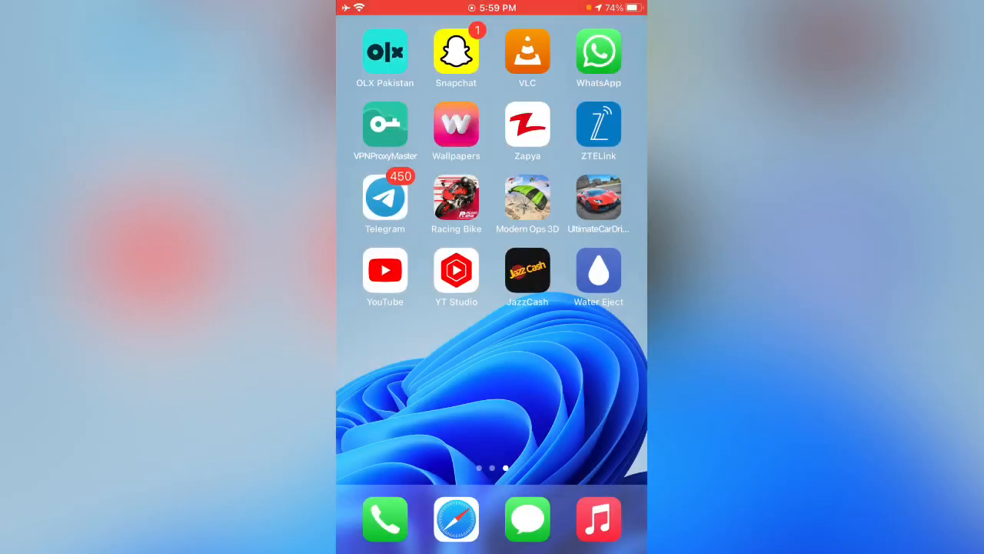